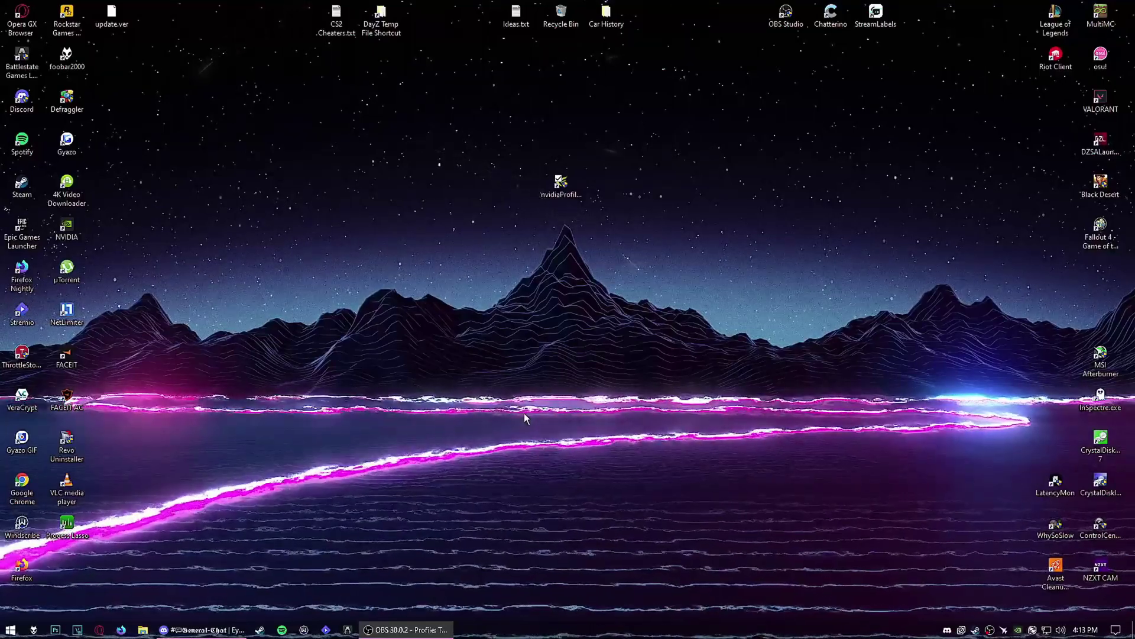
# - Open the NVIDIA overlay with Alt+Z, browse the Game filter list, then close the overlay
pyautogui.hotkey('alt', 'z')
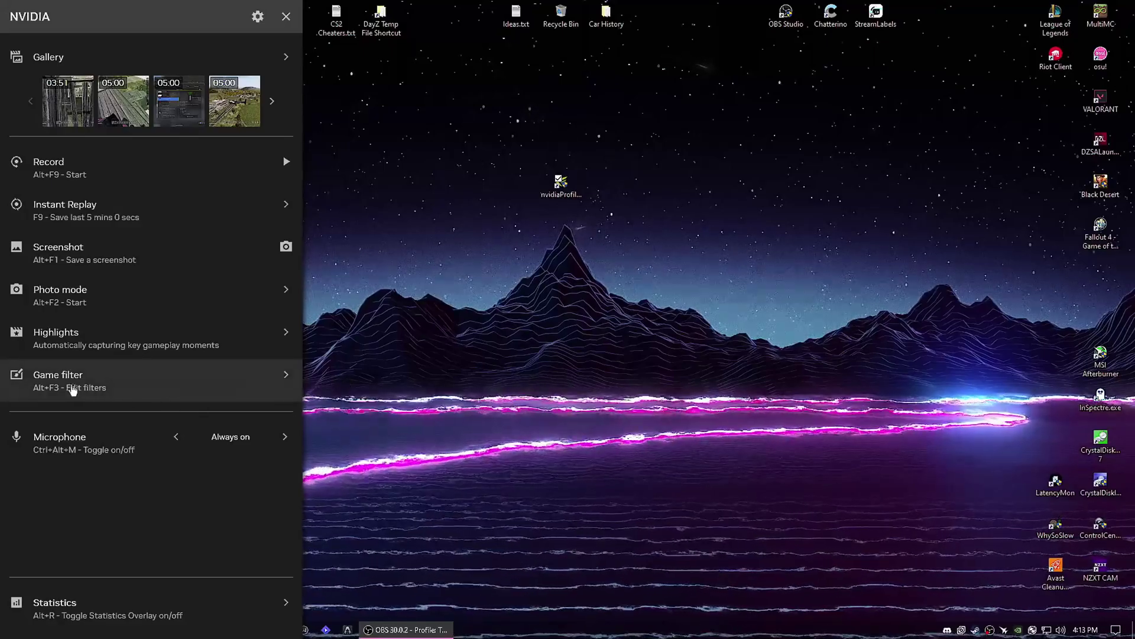
pyautogui.click(173, 383)
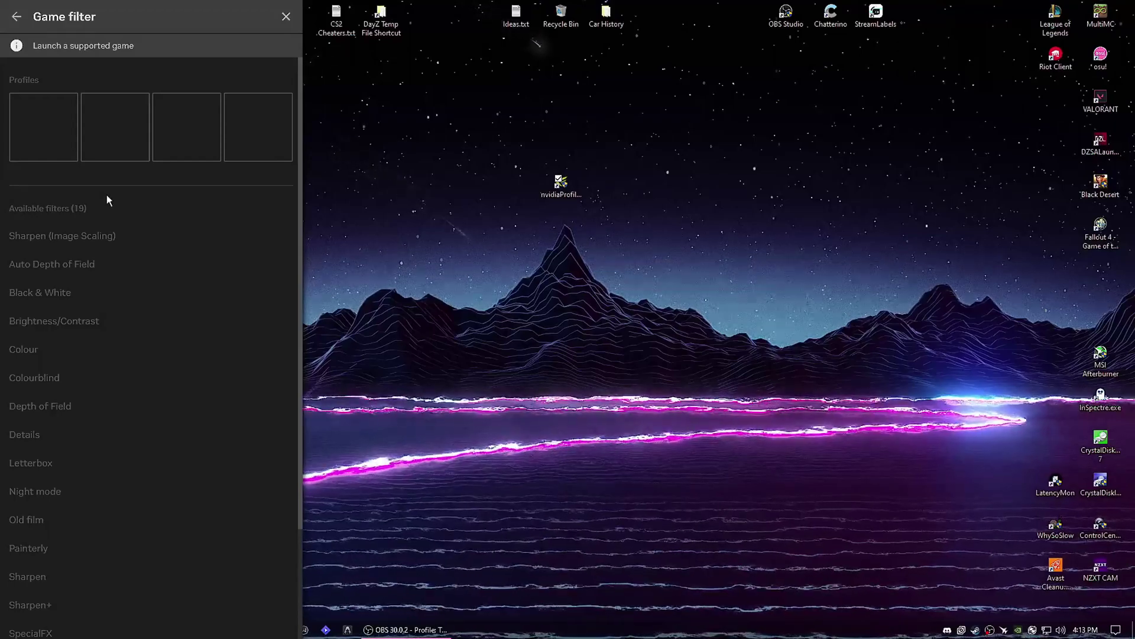
pyautogui.click(26, 21)
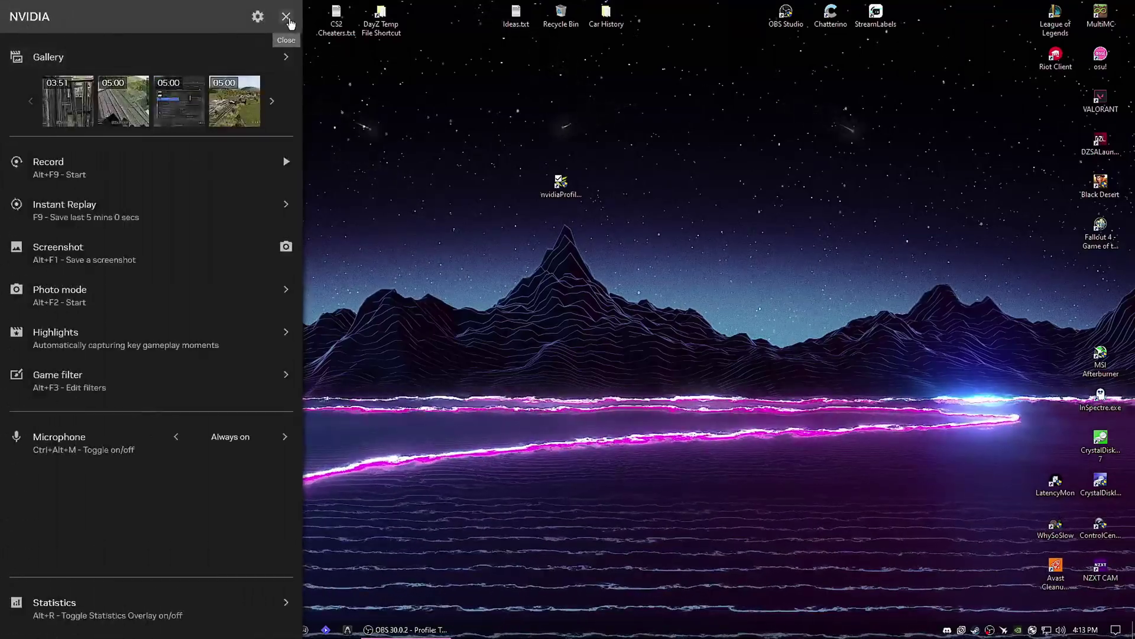
pyautogui.click(286, 18)
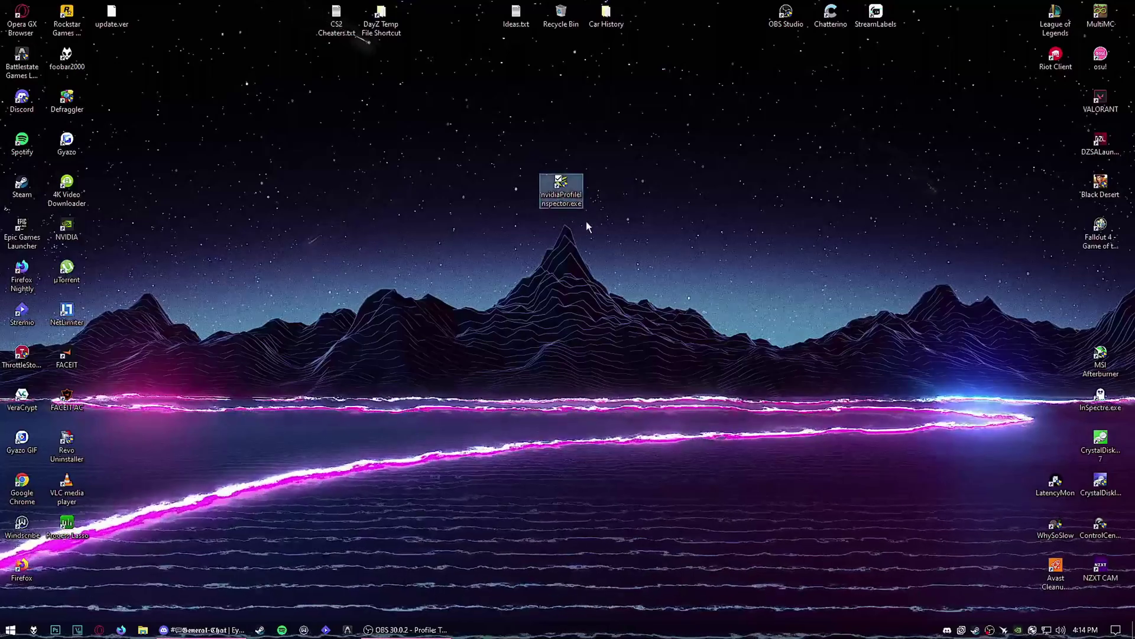
# - Open the nvidiaProfileInspector GitHub releases page in Opera GX, then minimize the browser
pyautogui.moveTo(599, 224); pyautogui.dragTo(512, 162)
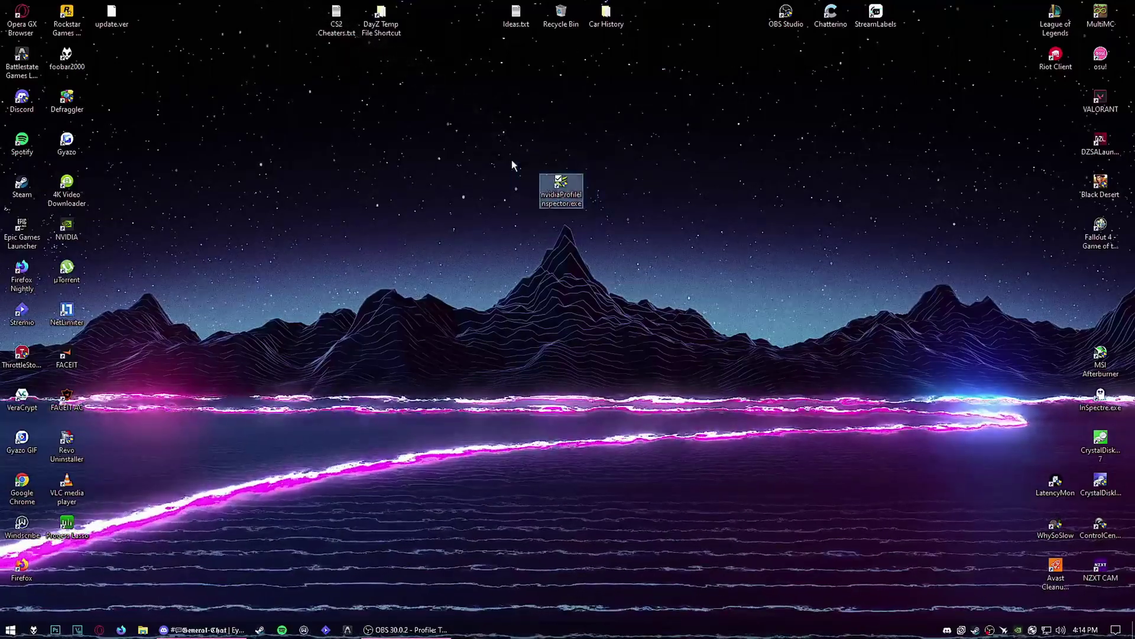
pyautogui.press('Return')
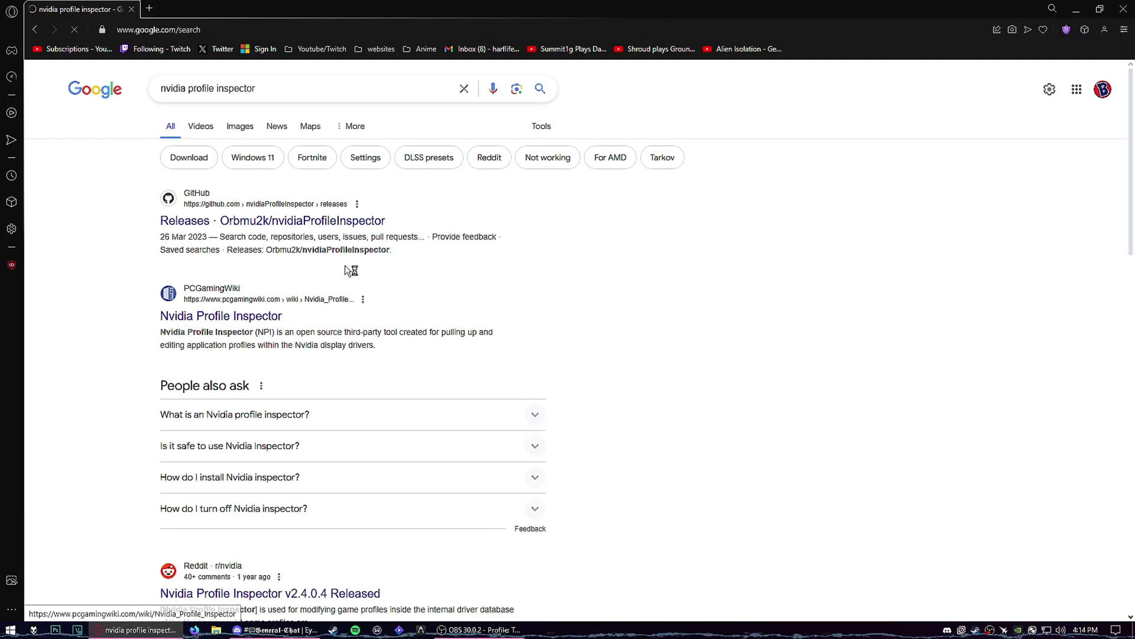
pyautogui.hotkey('ctrl', 'Tab')
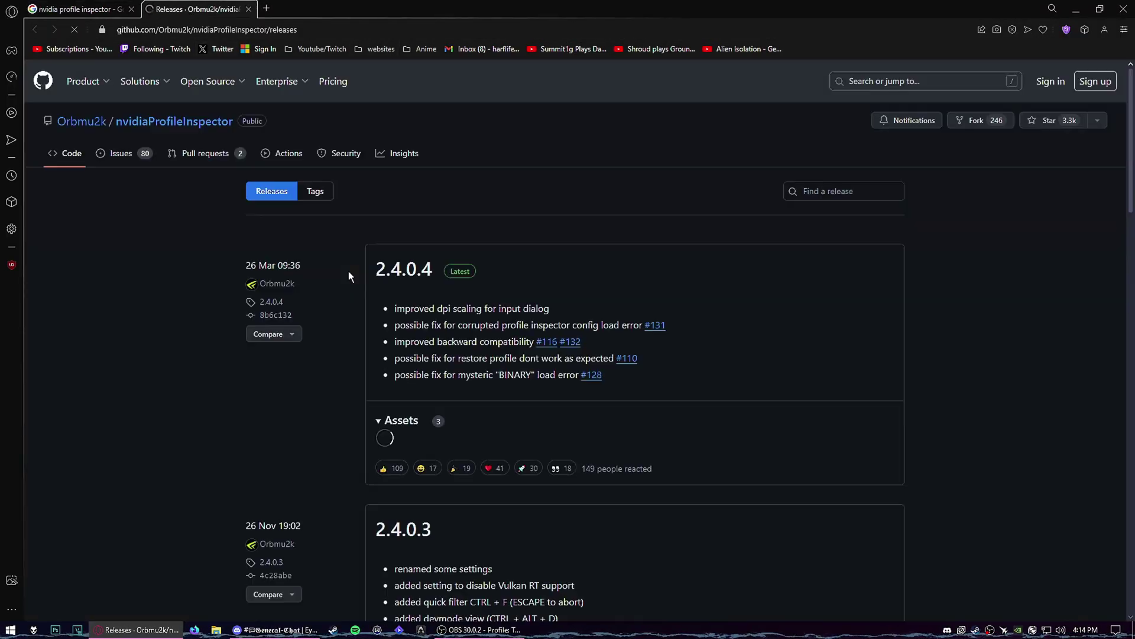
pyautogui.scroll(-1, 544, 426)
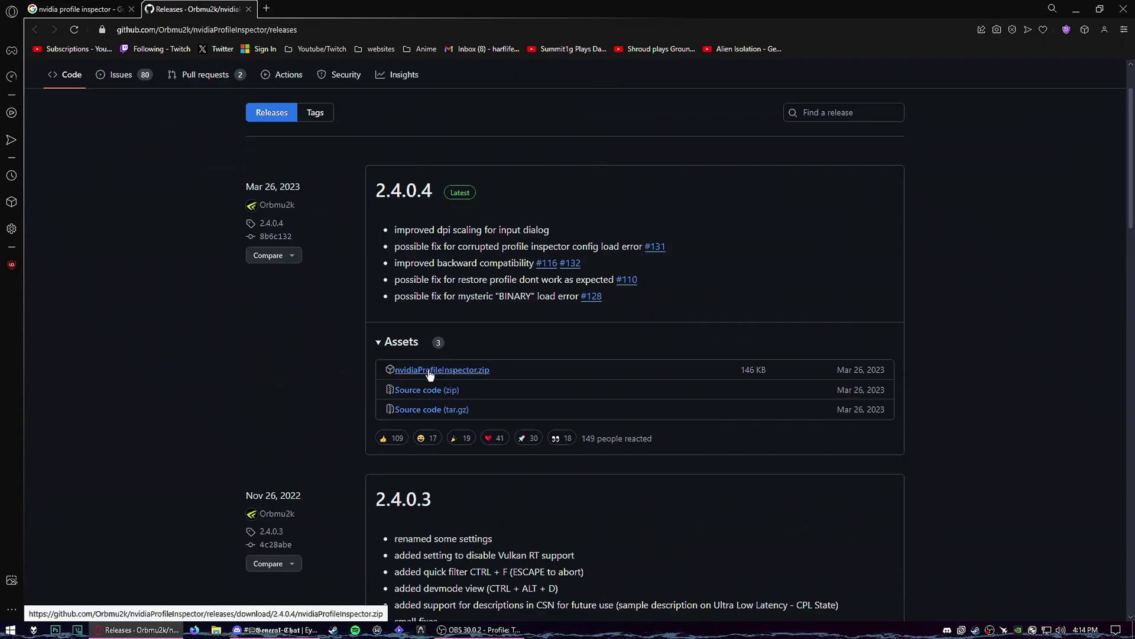
pyautogui.click(1076, 9)
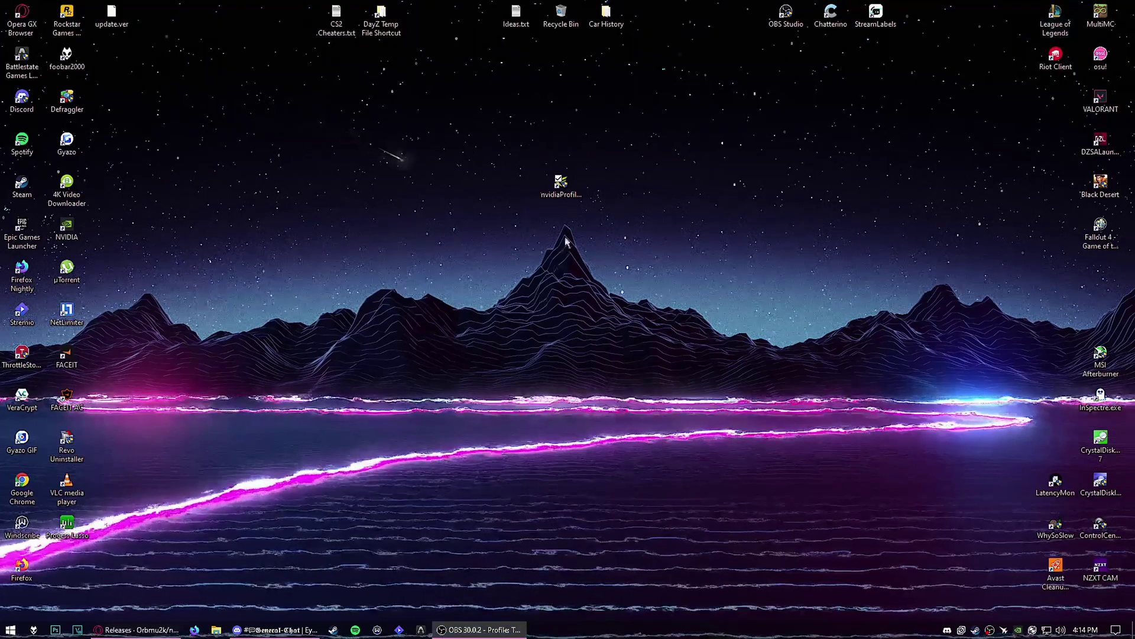
# - Open the nvidiaProfileInspector folder from its desktop shortcut and select nvidiaProfileInspector.exe
pyautogui.click(560, 187)
pyautogui.rightClick(558, 199)
pyautogui.click(597, 234)
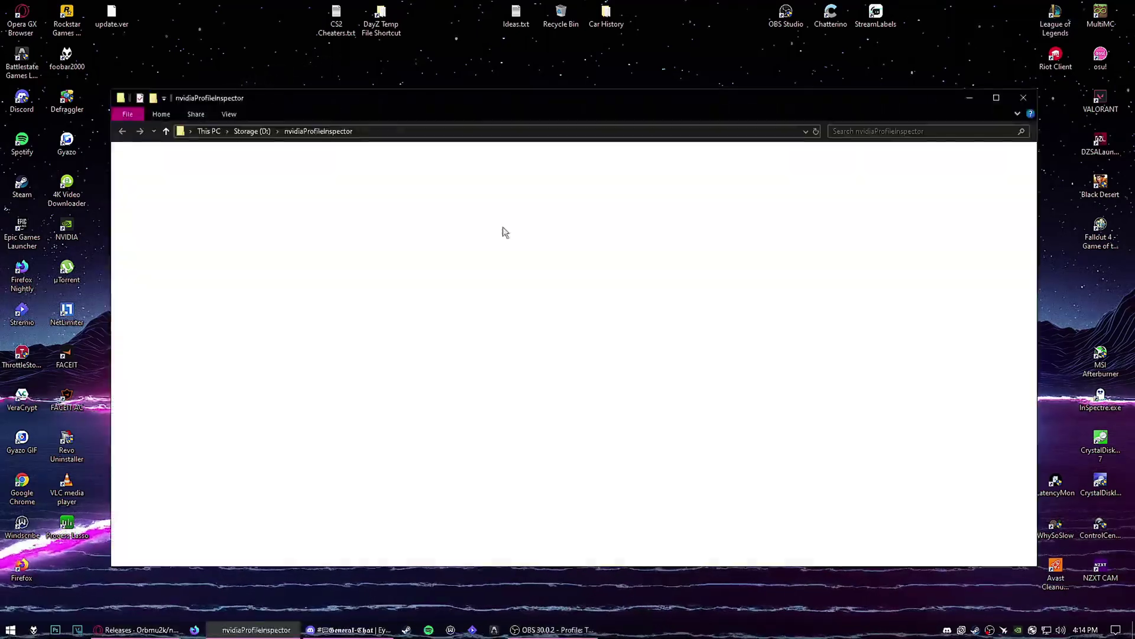
pyautogui.hotkey('ctrl', 'a')
pyautogui.click(461, 228)
pyautogui.hotkey('ctrl', 'a')
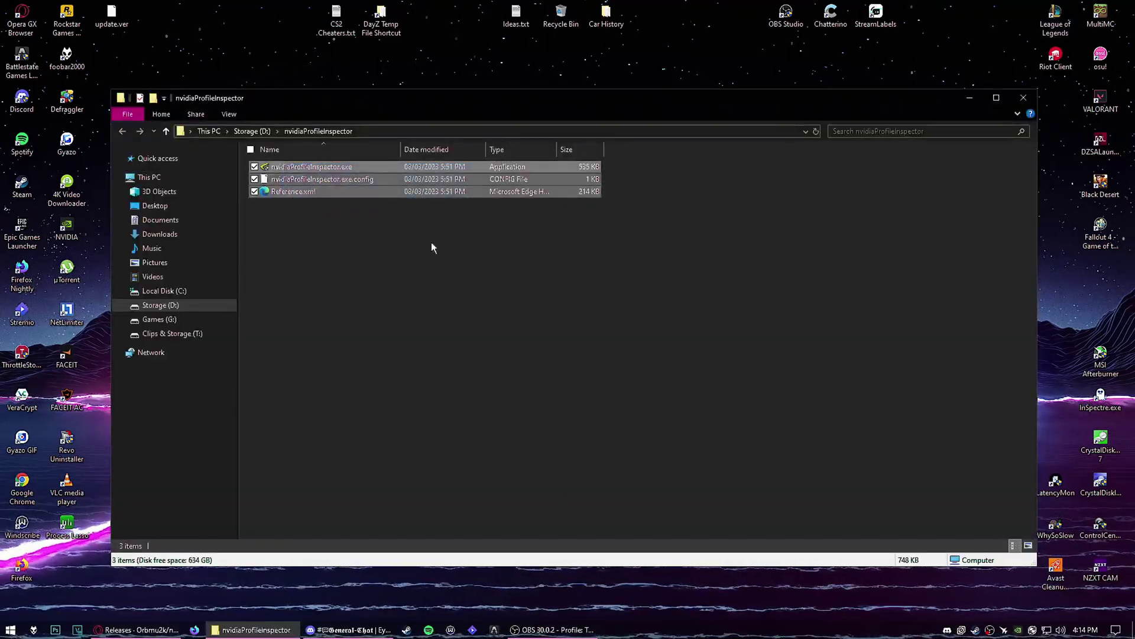
pyautogui.click(314, 213)
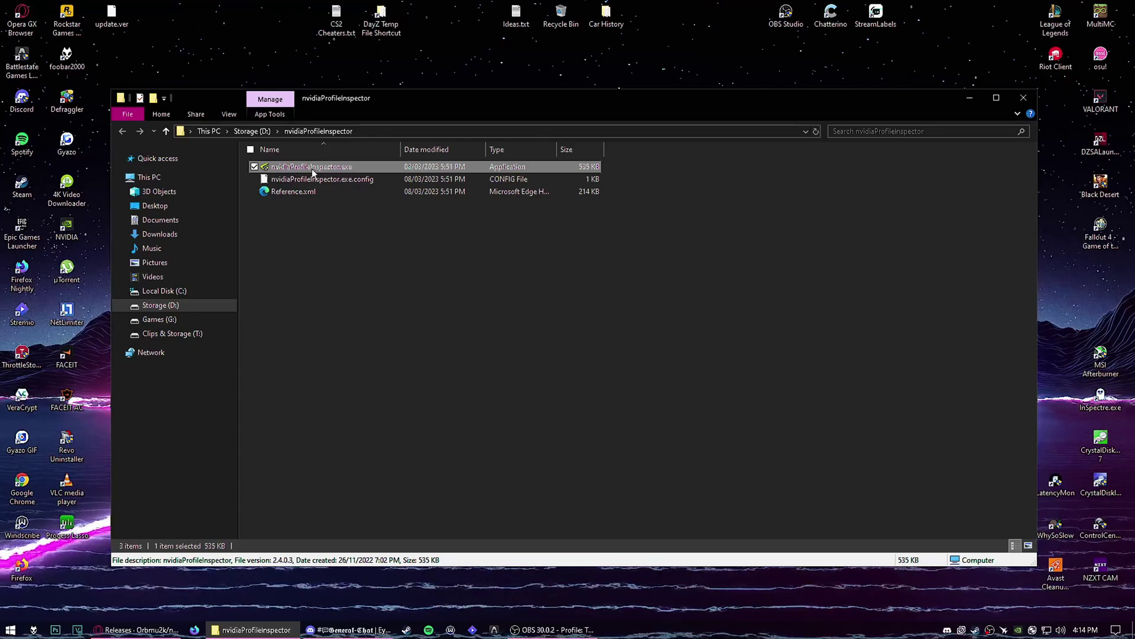
# - Run nvidiaProfileInspector.exe as administrator, opening the global driver profile
pyautogui.rightClick(312, 169)
pyautogui.click(327, 177)
pyautogui.rightClick(321, 167)
pyautogui.click(360, 192)
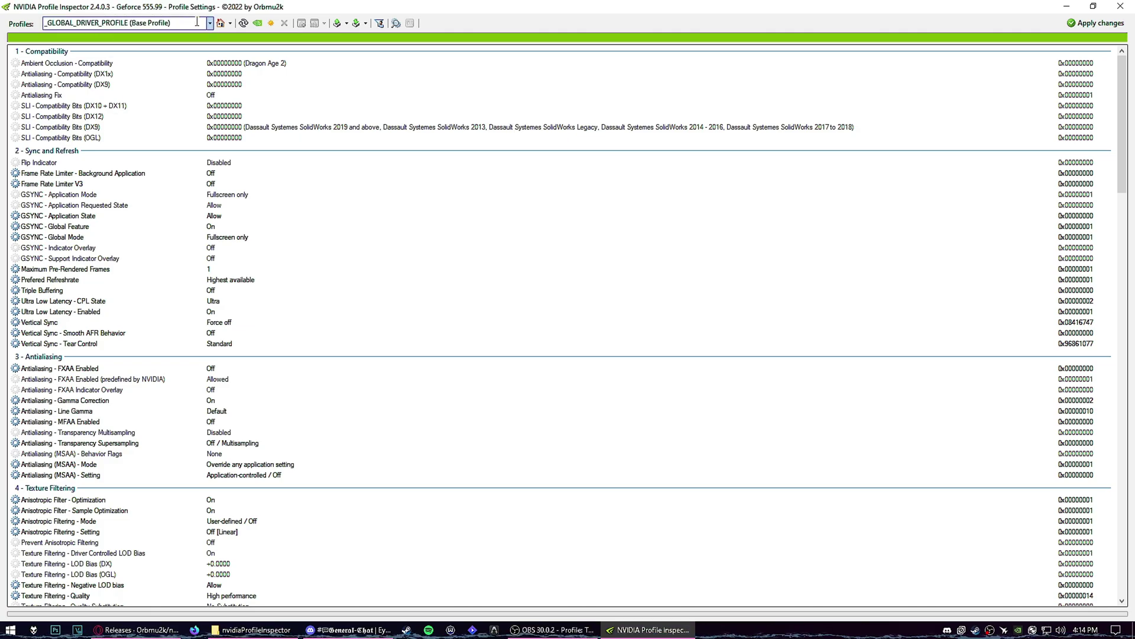
pyautogui.moveTo(174, 20); pyautogui.dragTo(59, 25)
# - Set Ansel - Enabled to On in _GLOBAL_DRIVER_PROFILE and apply the changes
pyautogui.moveTo(175, 22); pyautogui.dragTo(22, 18)
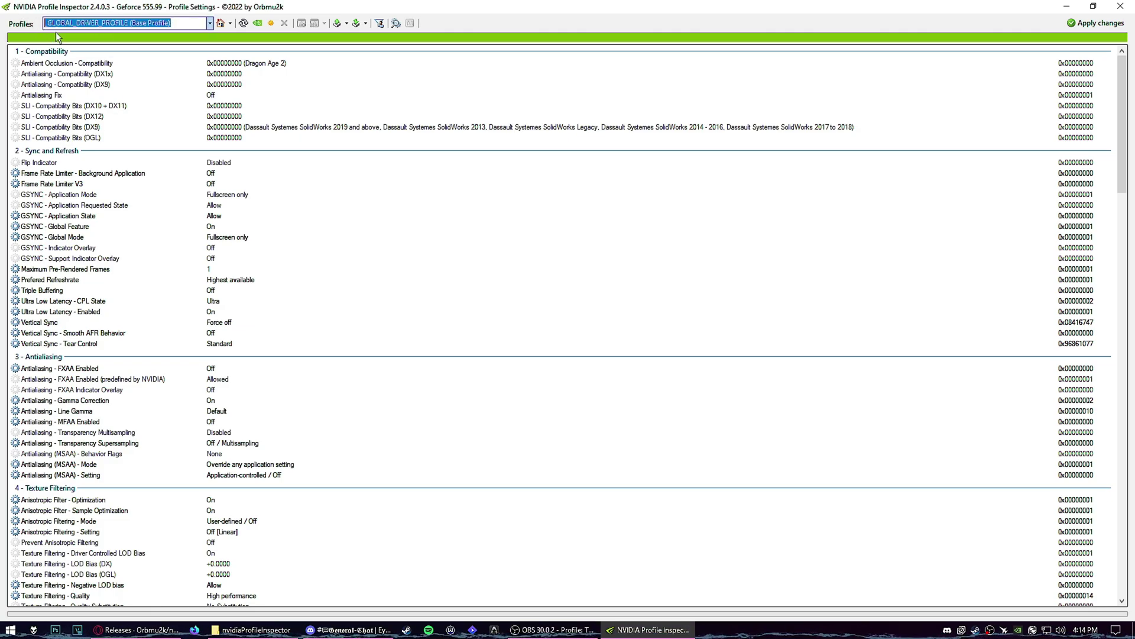
pyautogui.click(101, 215)
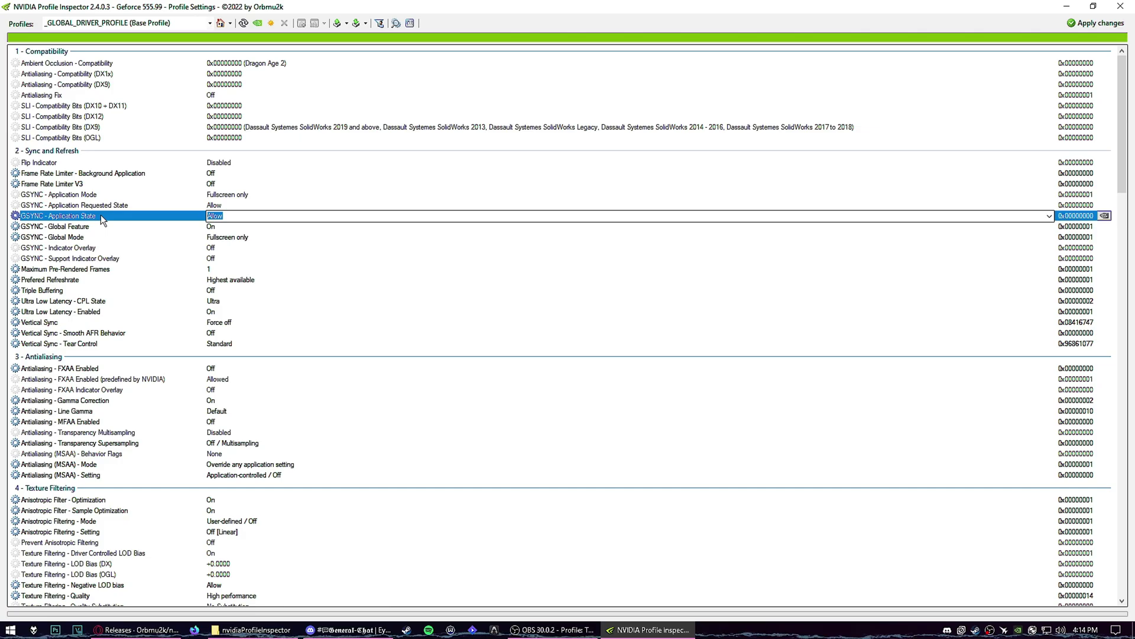
pyautogui.scroll(-10, 99, 219)
pyautogui.scroll(-10, 100, 220)
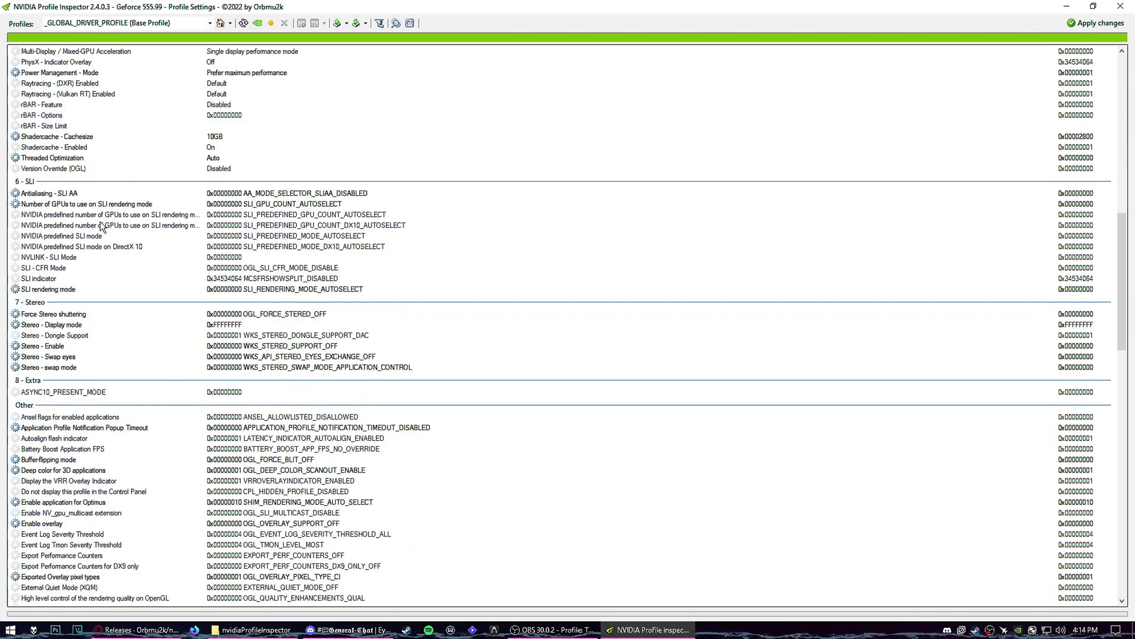
pyautogui.scroll(-10, 100, 224)
pyautogui.scroll(10, 103, 243)
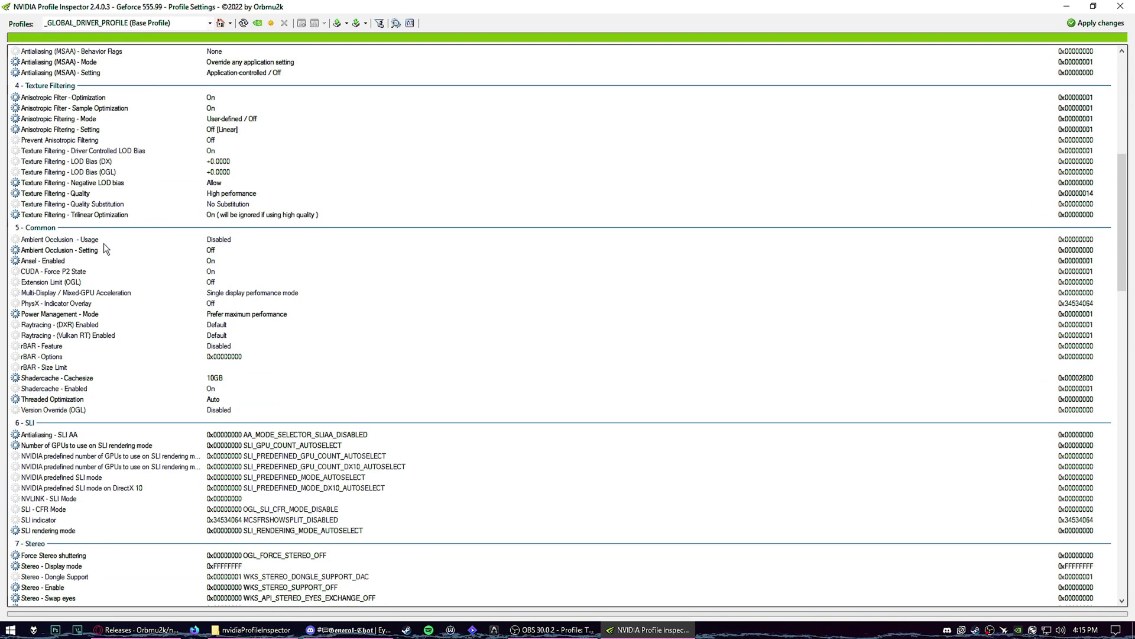
pyautogui.scroll(10, 104, 244)
pyautogui.scroll(2, 105, 242)
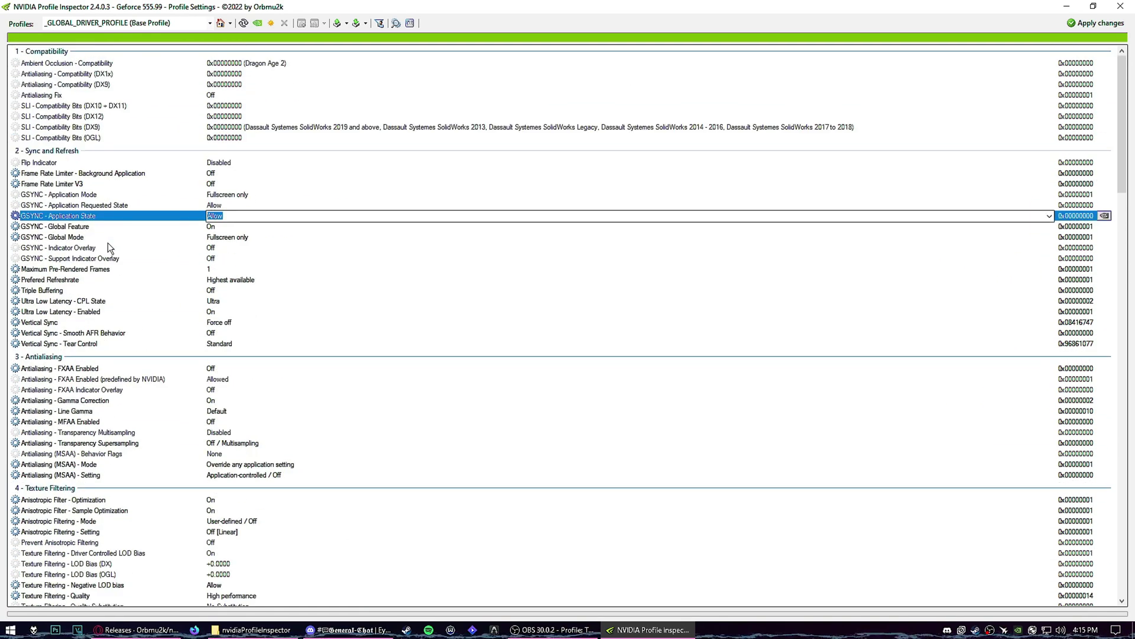
pyautogui.scroll(-14, 138, 190)
pyautogui.click(132, 204)
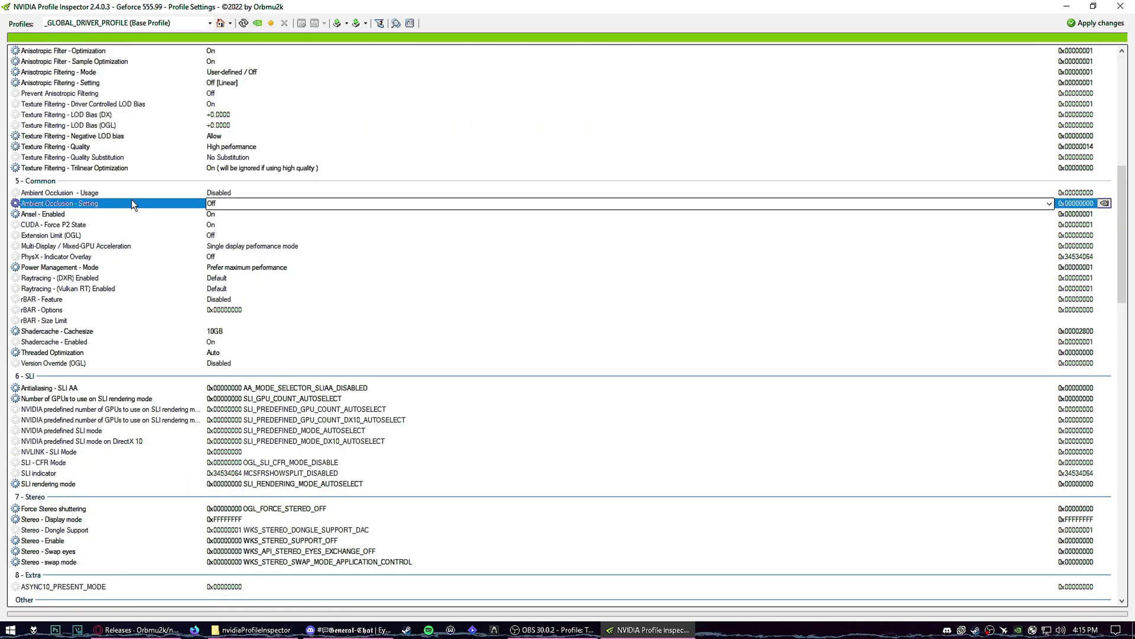
pyautogui.press('Down')
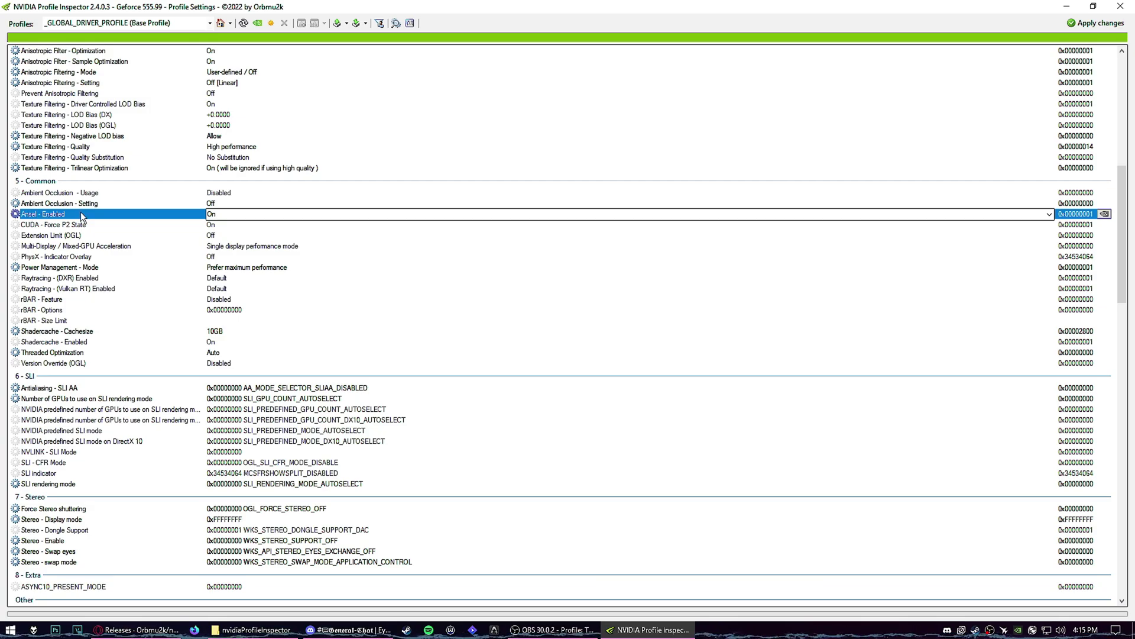
pyautogui.click(1049, 215)
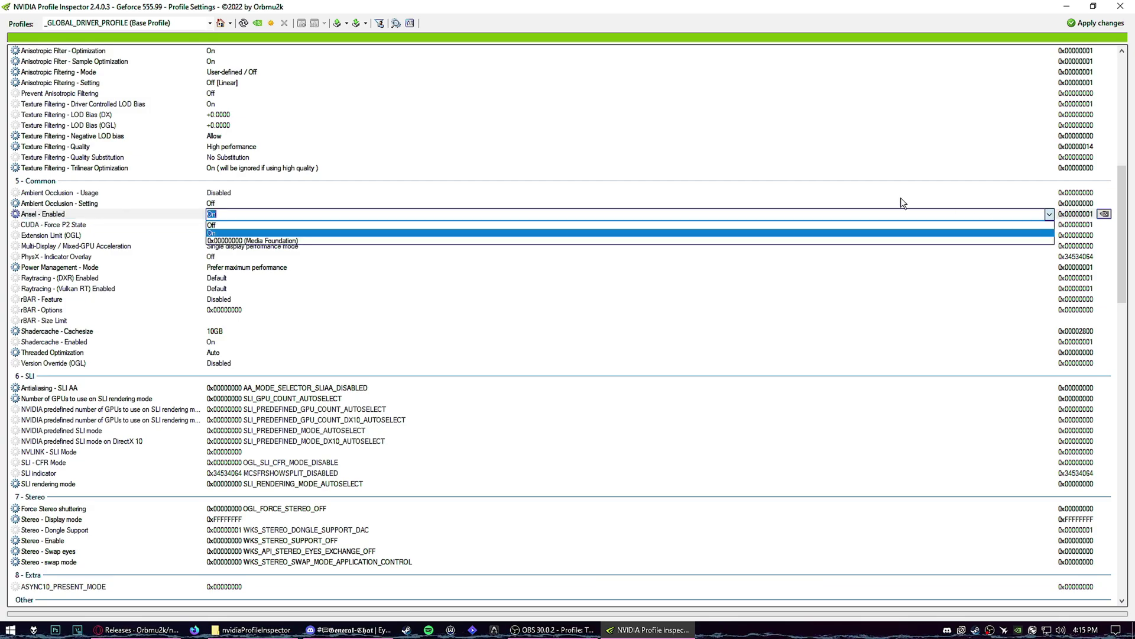
pyautogui.click(217, 233)
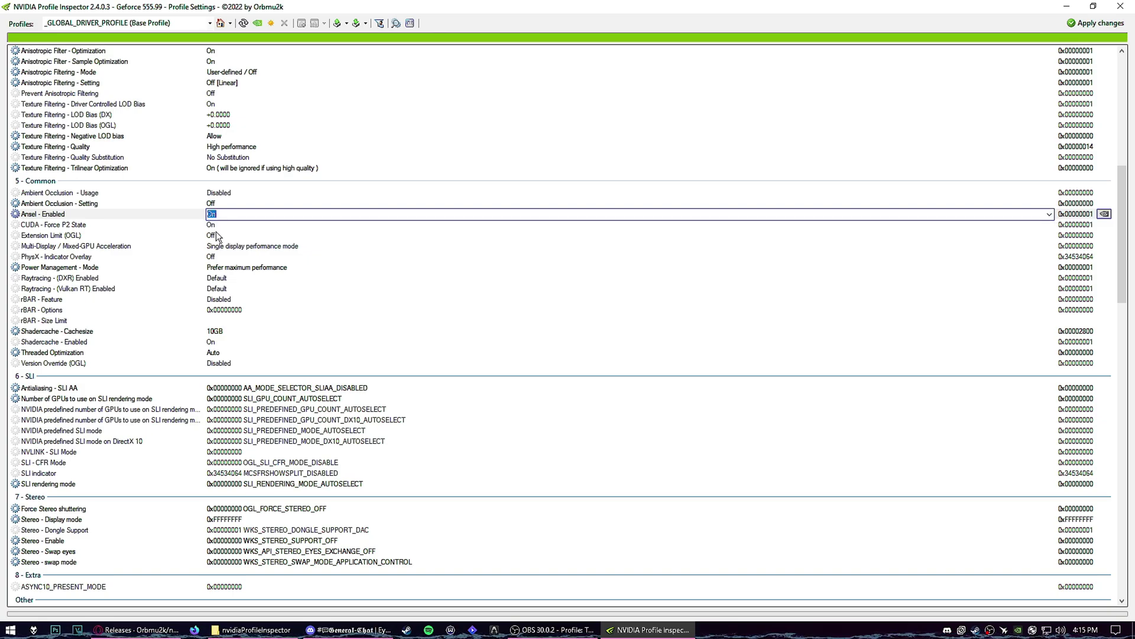
pyautogui.click(1072, 25)
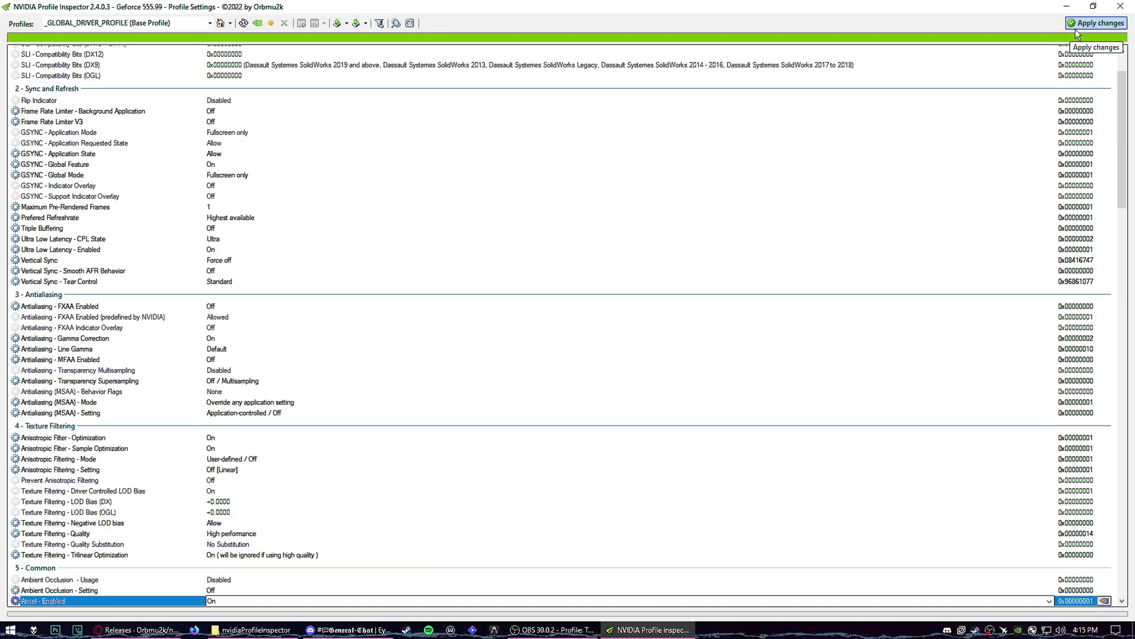
# - Switch the inspector to the DayZ profile
pyautogui.click(211, 25)
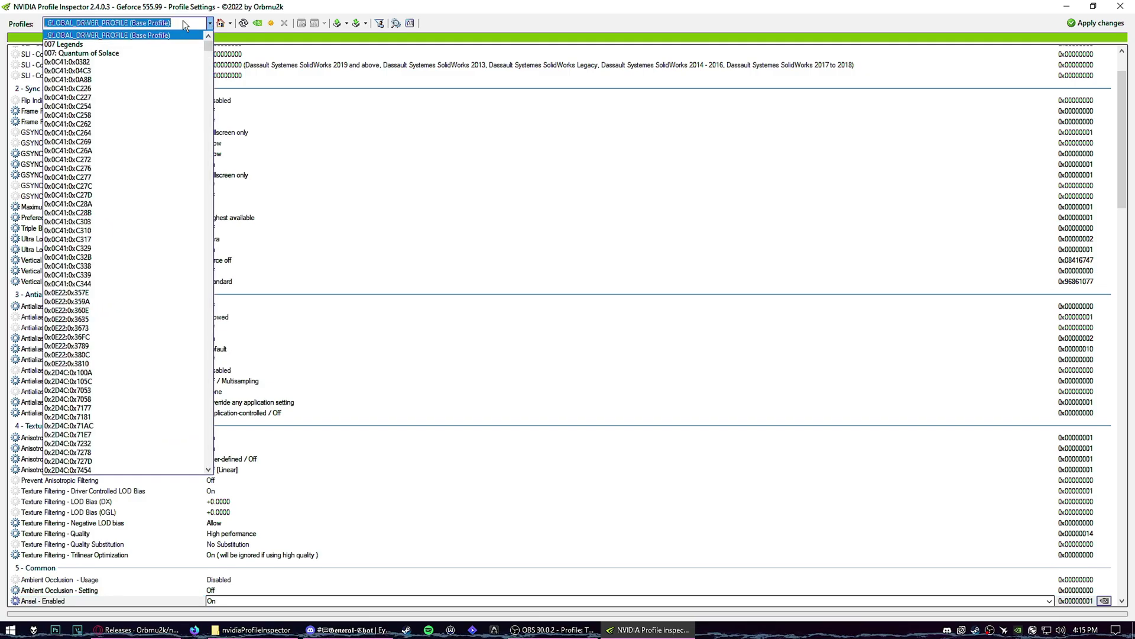
pyautogui.click(183, 21)
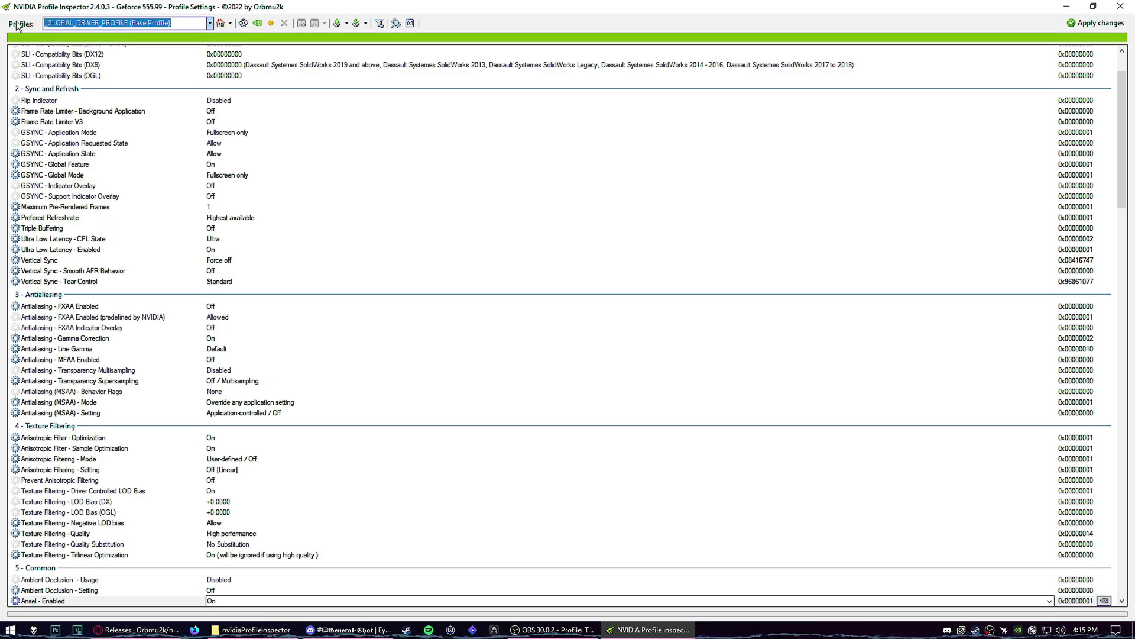
pyautogui.write('day')
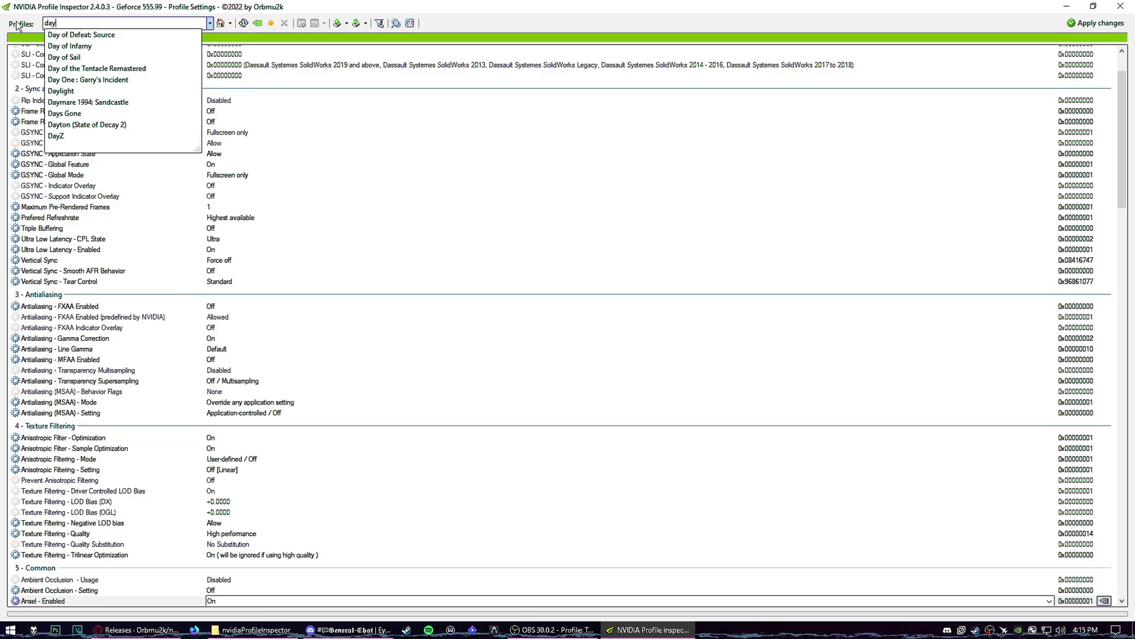
pyautogui.click(84, 132)
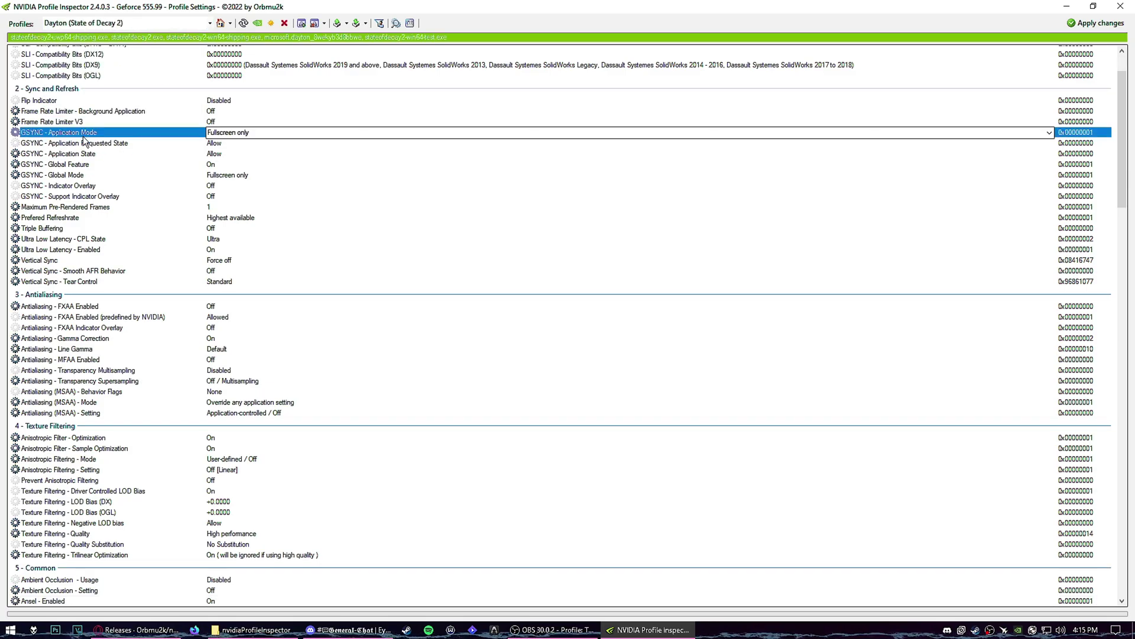
pyautogui.click(211, 23)
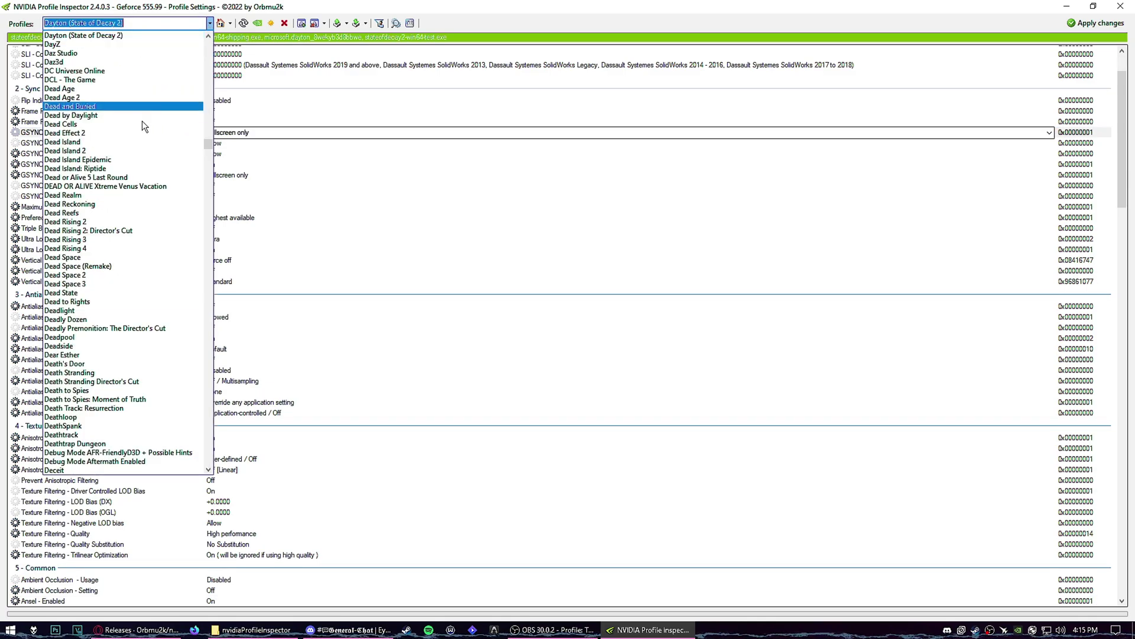
pyautogui.click(114, 44)
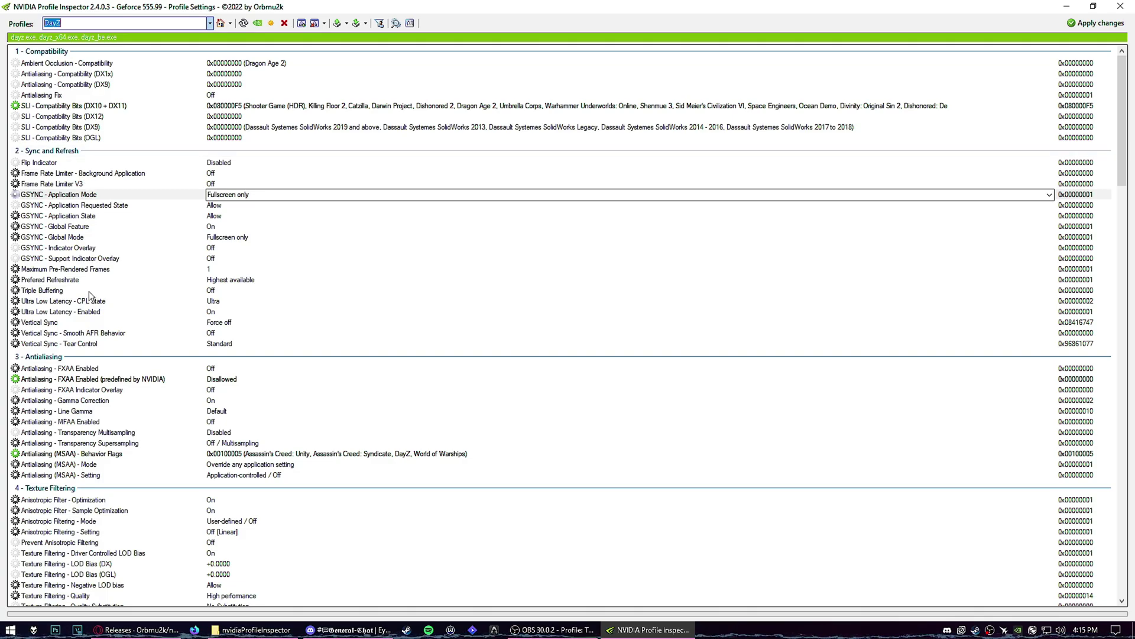
pyautogui.scroll(-2, 89, 290)
pyautogui.scroll(-5, 68, 385)
pyautogui.scroll(-1, 60, 349)
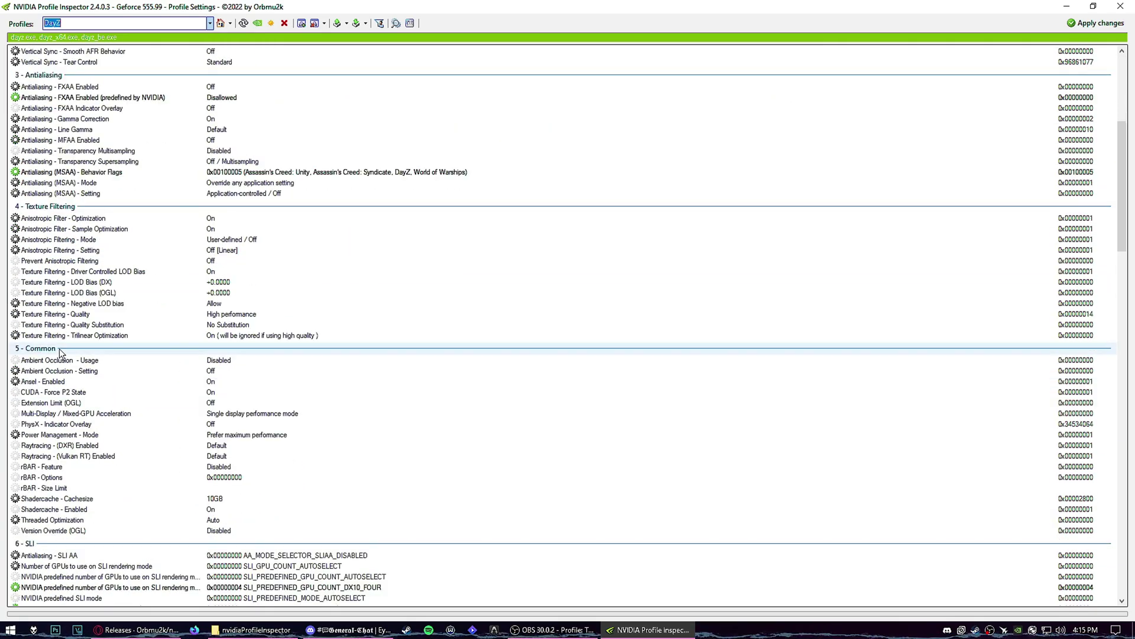
# - Set DayZ's Ansel - Enabled to On, apply the changes, and close the inspector
pyautogui.click(52, 359)
pyautogui.click(48, 382)
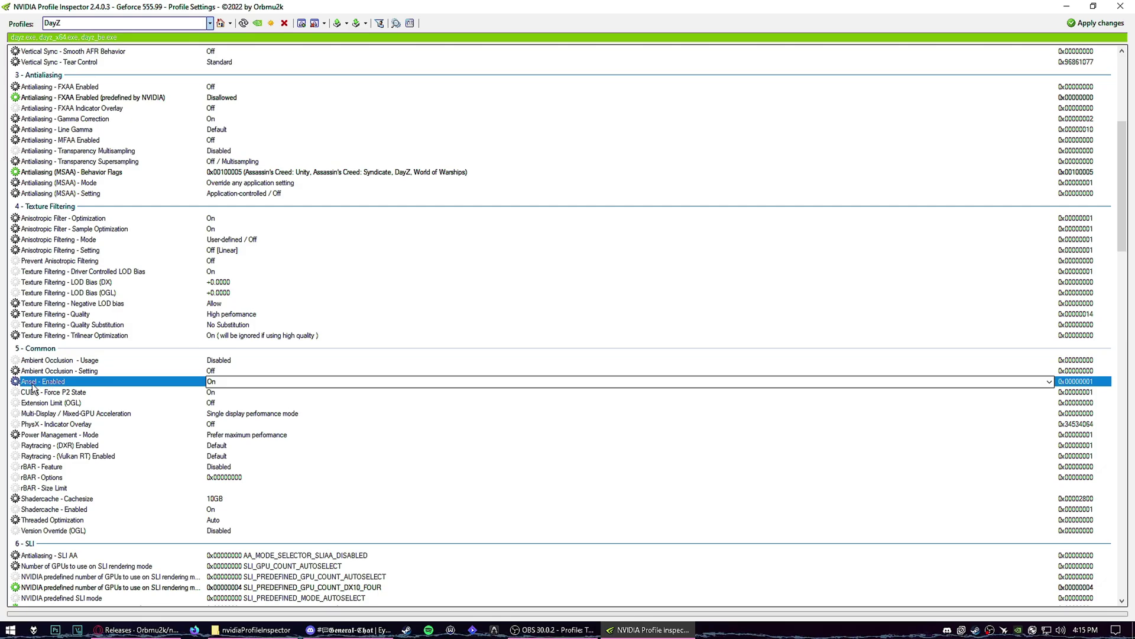
pyautogui.click(1047, 384)
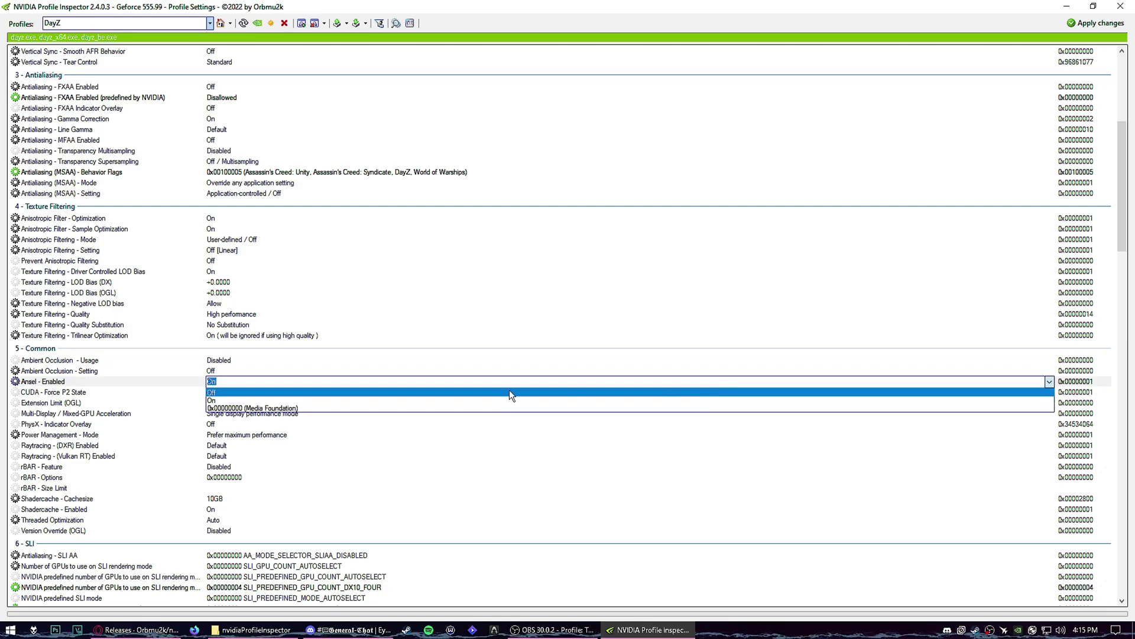
pyautogui.click(216, 399)
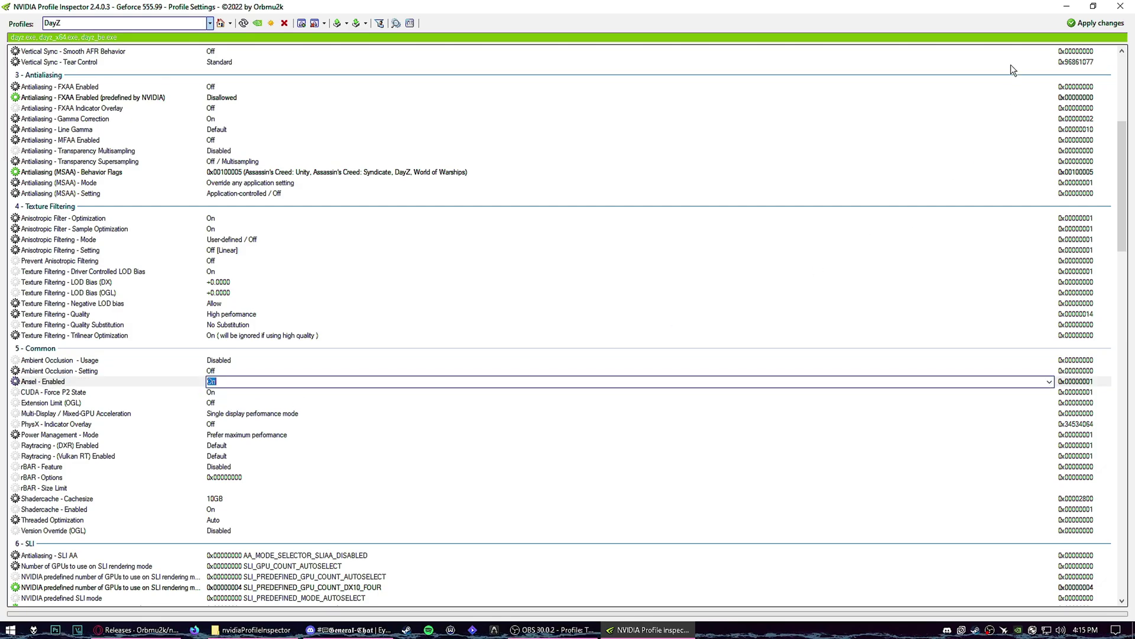
pyautogui.click(1083, 25)
pyautogui.click(1119, 6)
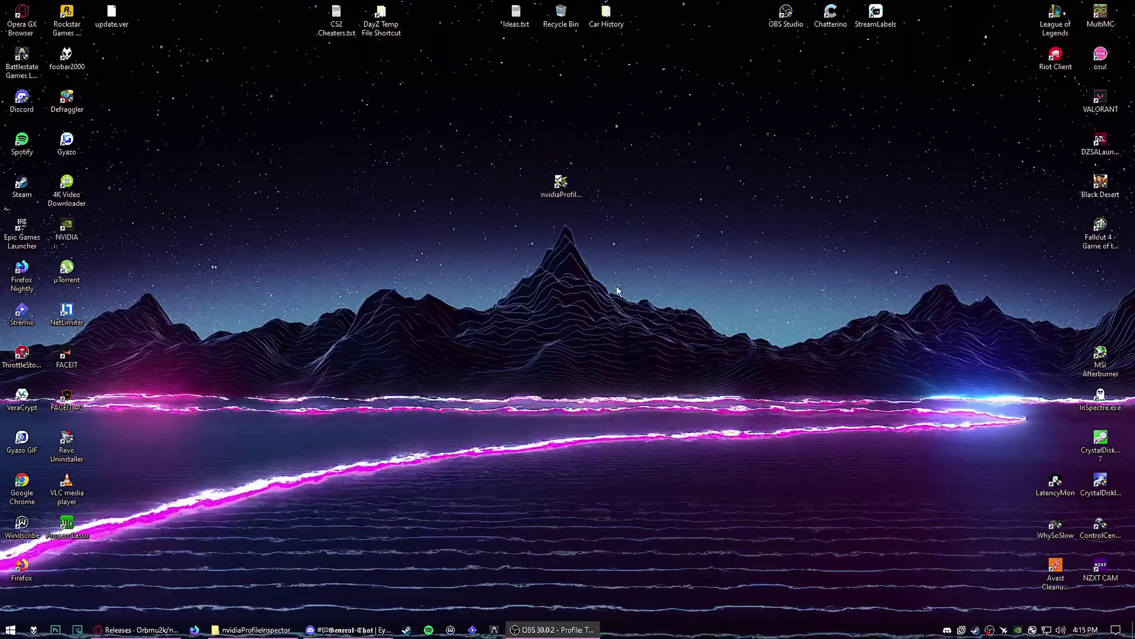